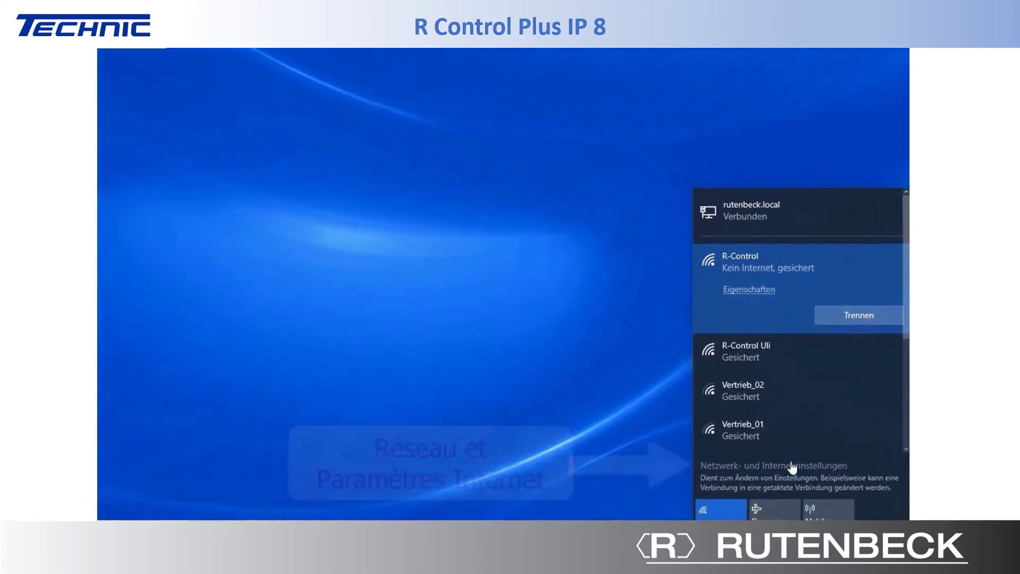
- Open the Network and Sharing Center and show the R-Control Wi-Fi connection's status
left_click(811, 438)
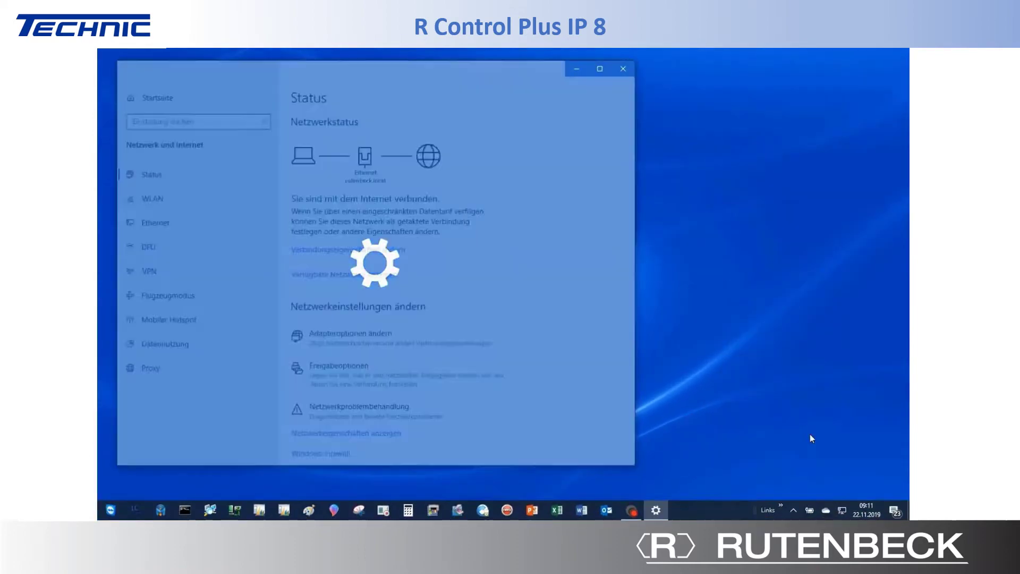
scroll(511, 332, "down", 3)
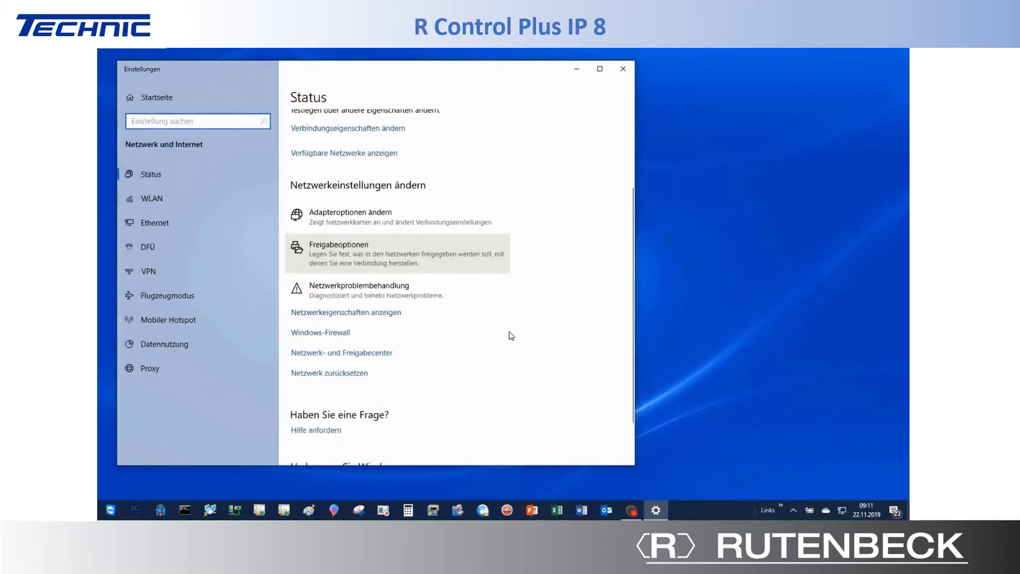
left_click(384, 352)
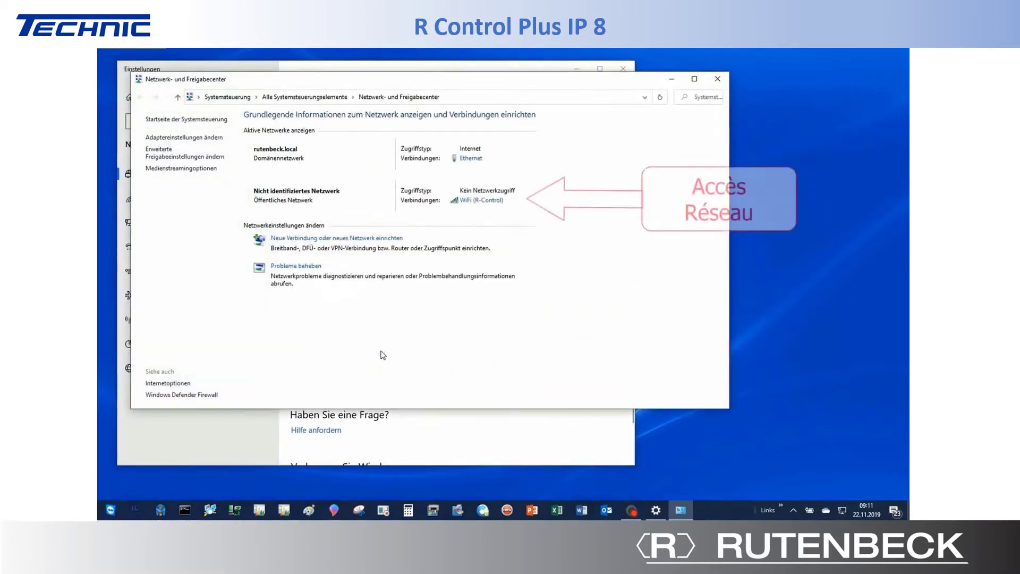
left_click(509, 204)
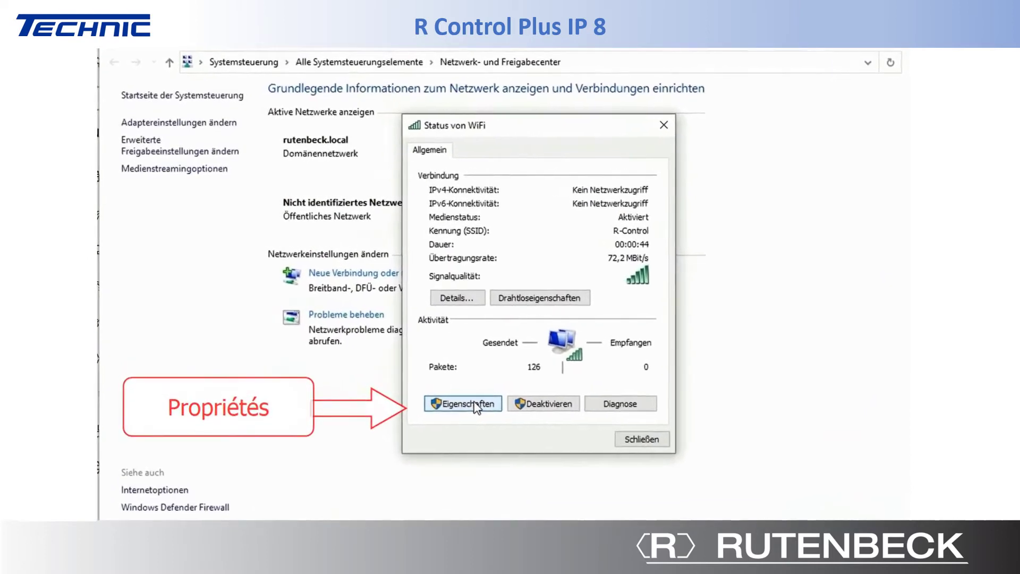
- Give the Wi-Fi adapter's IPv4 the fixed address 192.168.0.99 with subnet mask 255.255.255.0
left_click(474, 404)
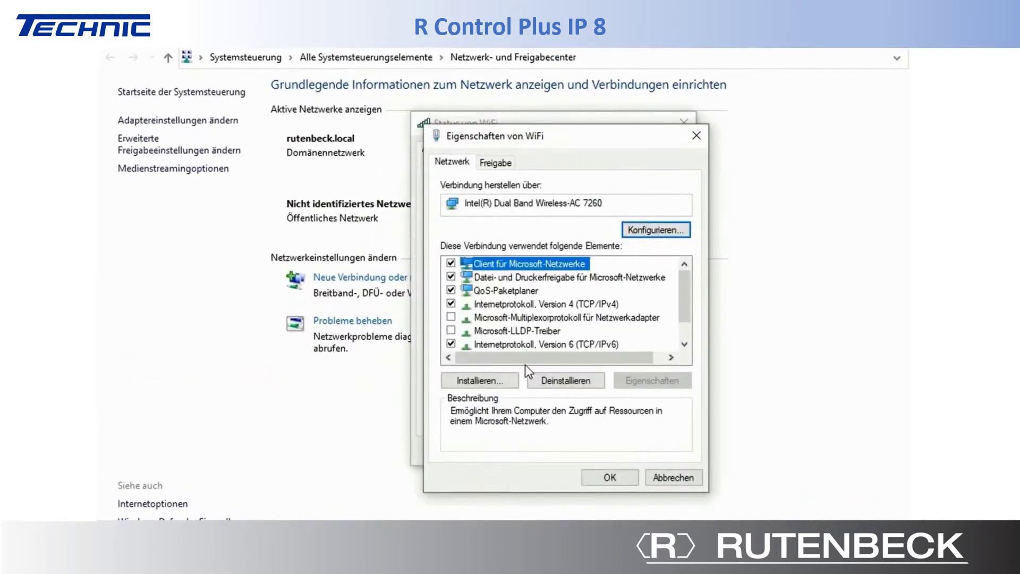
left_click(572, 303)
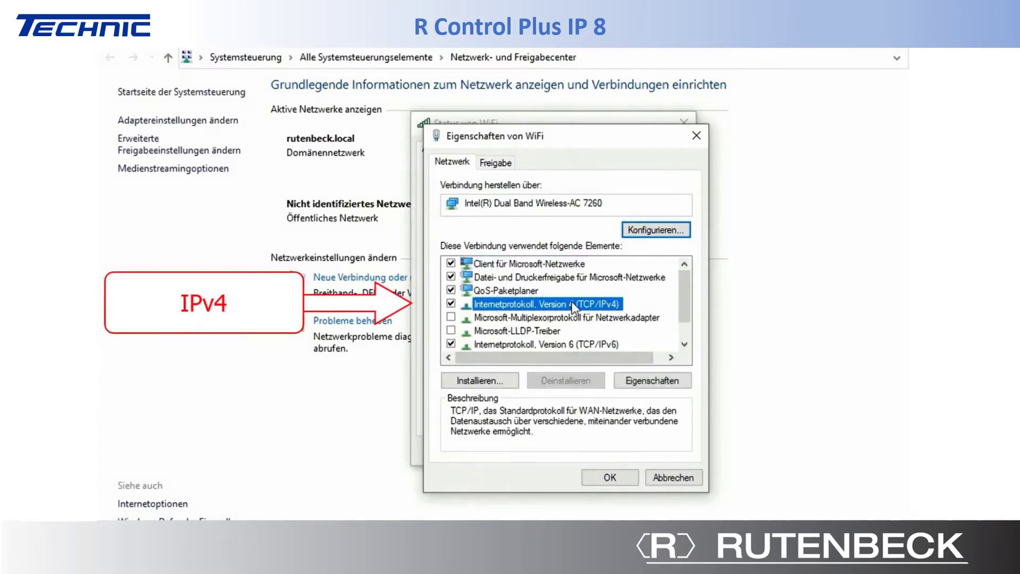
left_click(632, 381)
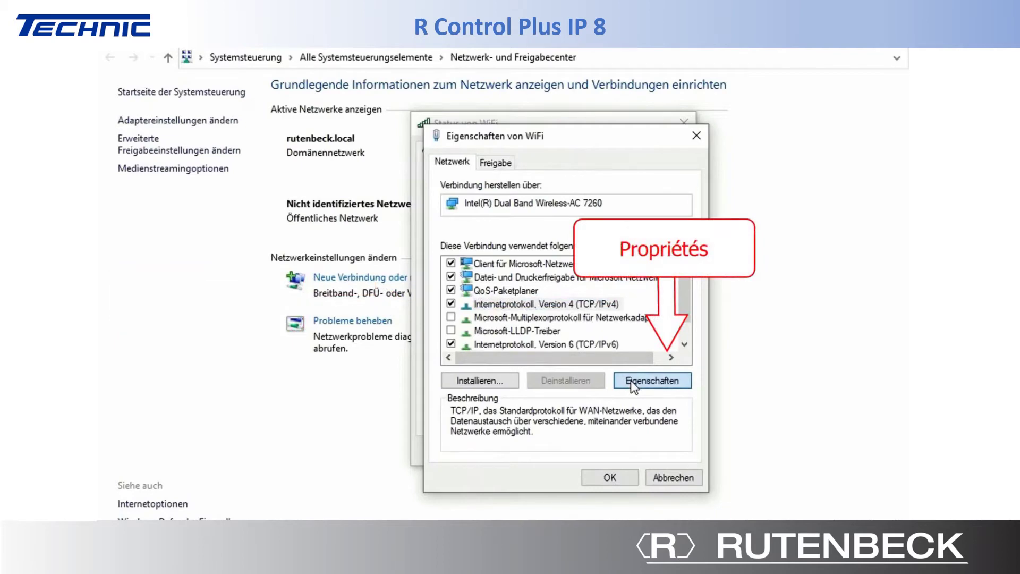
left_click(631, 380)
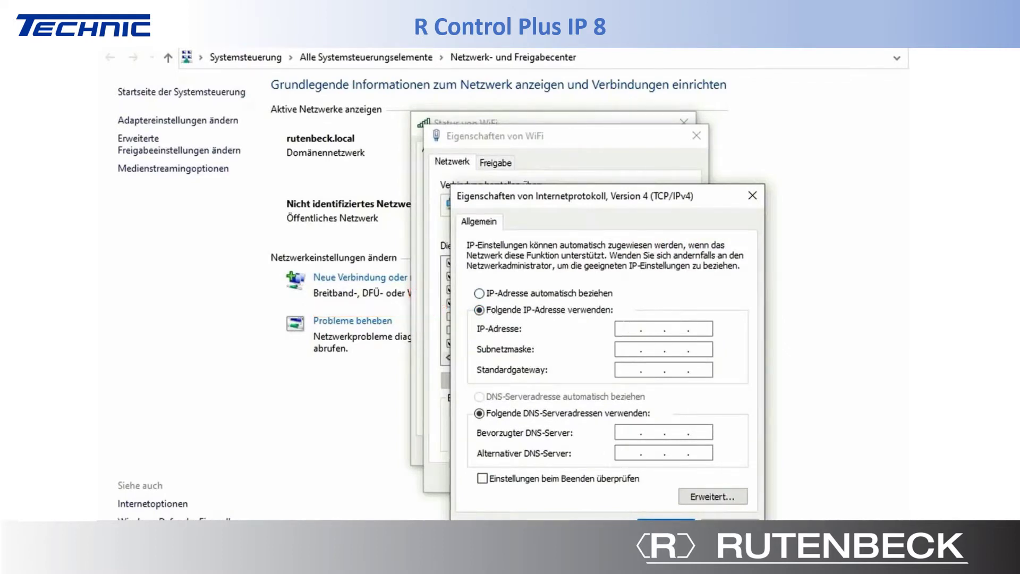
type("192 . 168 . 0 . 99")
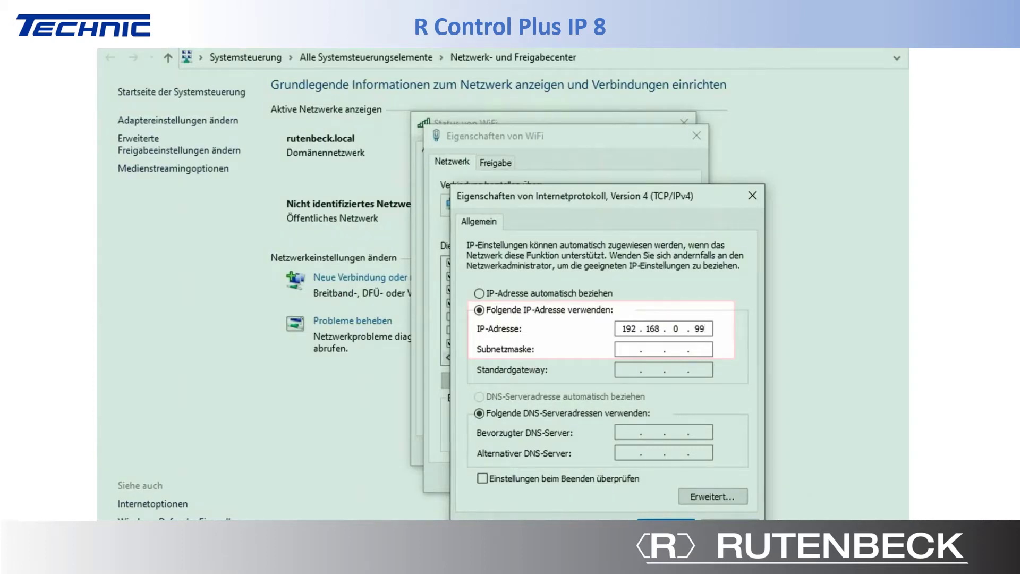
key("Tab")
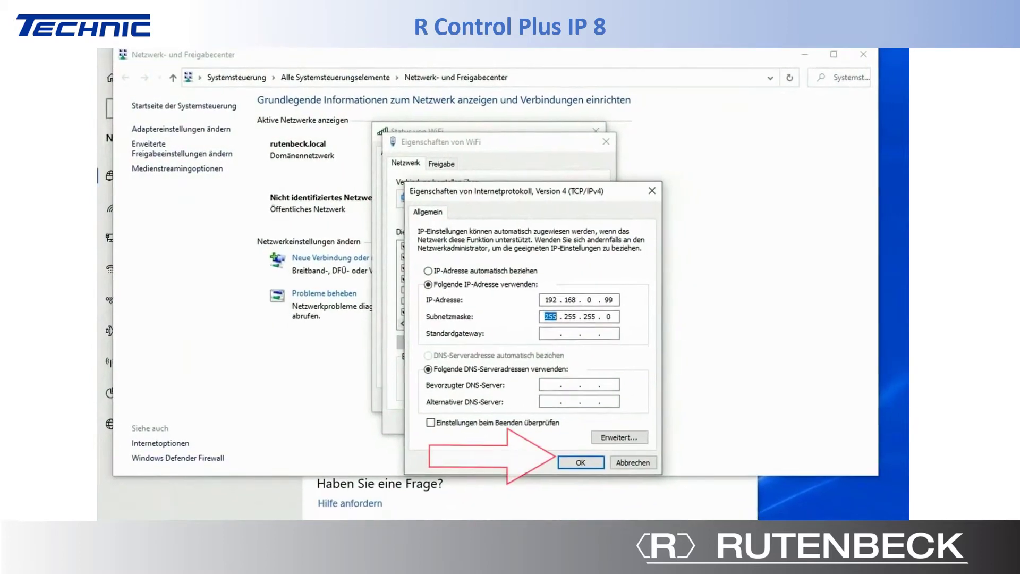
left_click(580, 462)
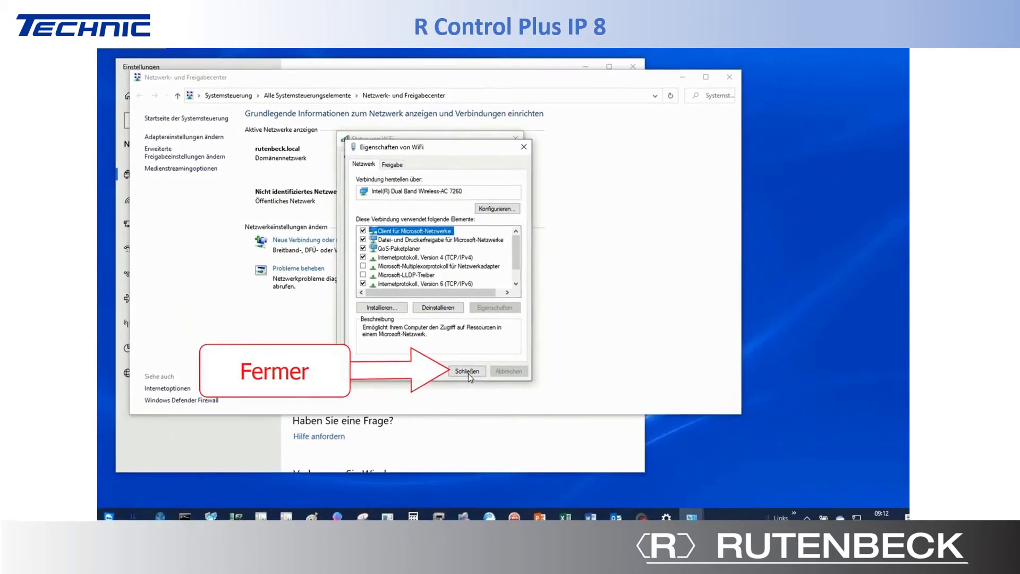
- Close the Wi-Fi properties and status dialogs, the Network and Sharing Center and Settings
left_click(459, 367)
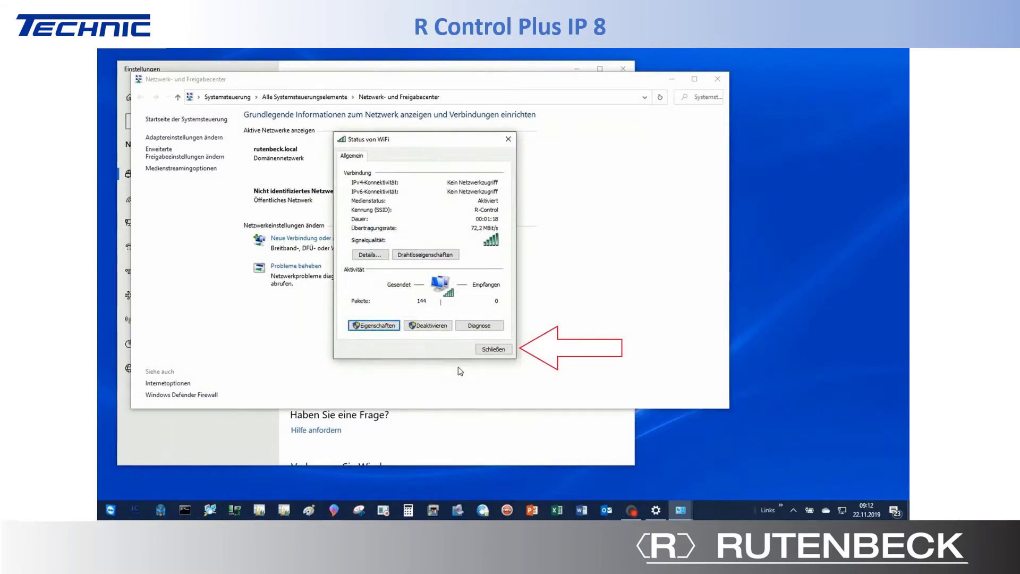
left_click(488, 351)
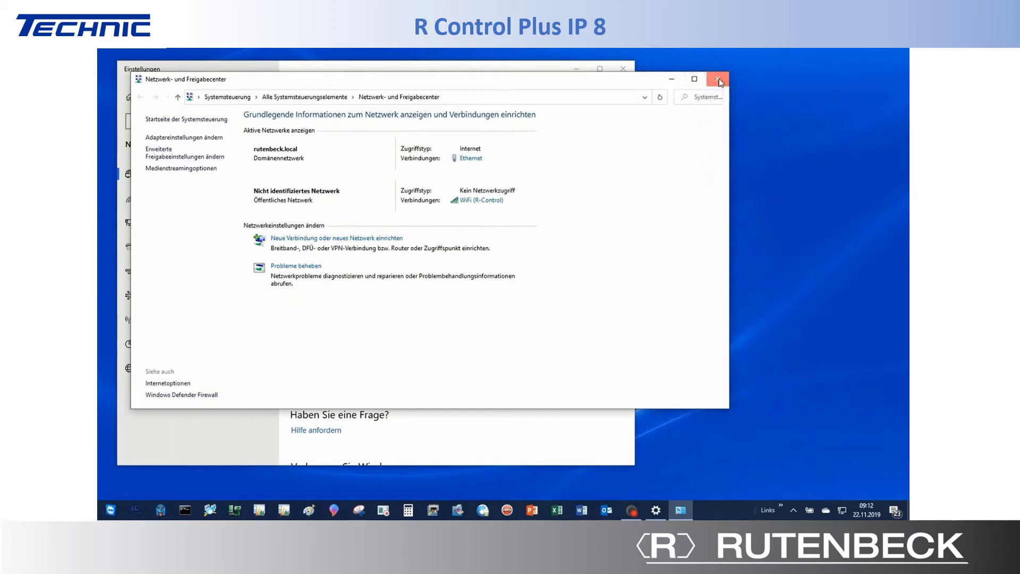
left_click(718, 80)
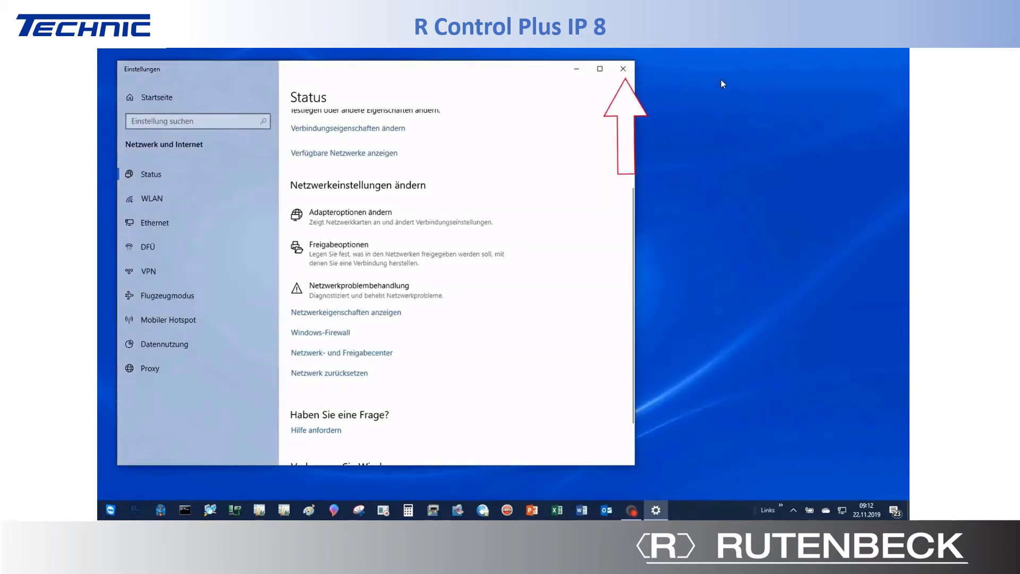
left_click(629, 72)
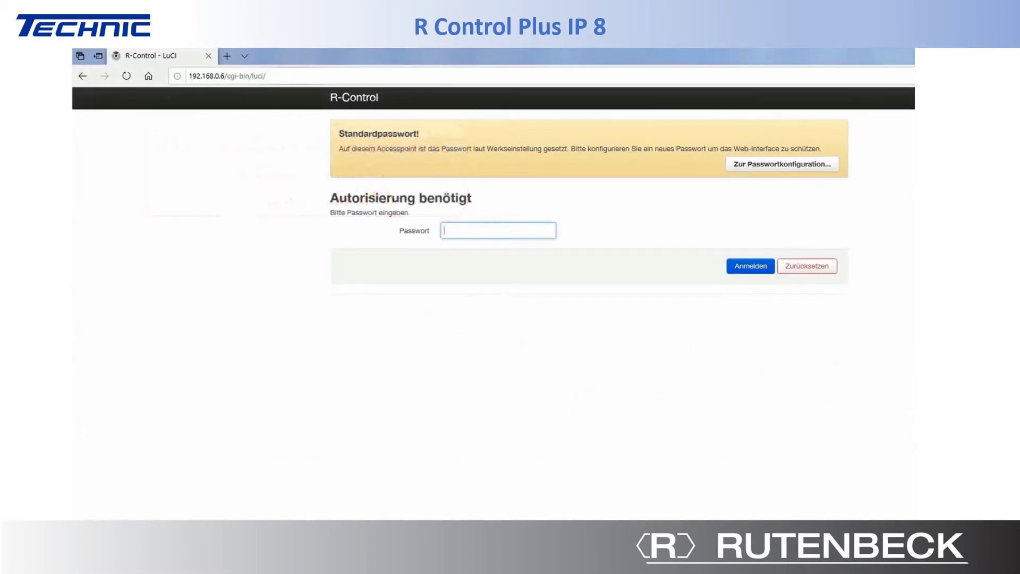
- Log in to the R-Control LuCI interface with the default password
type("a")
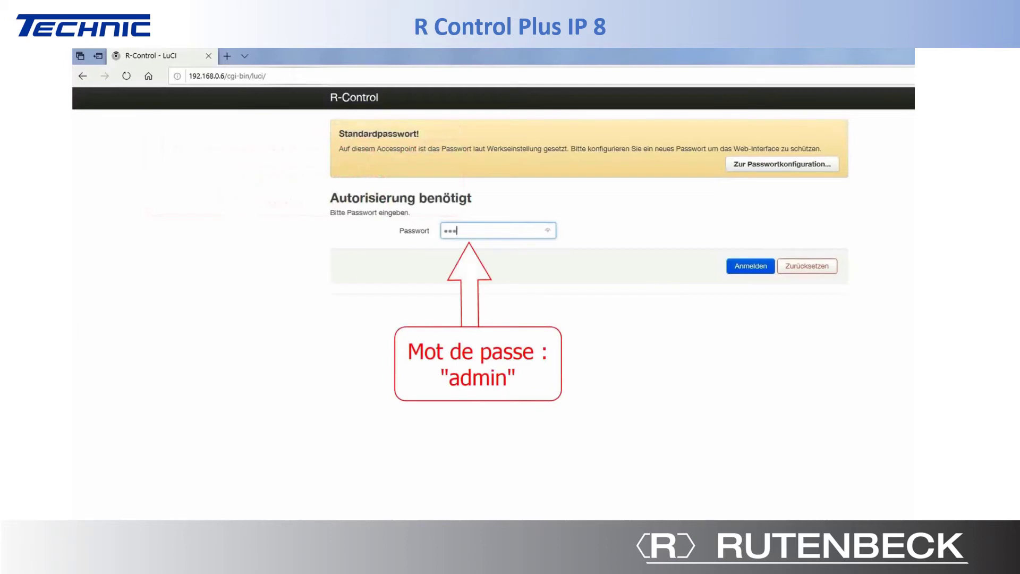
type("dmin")
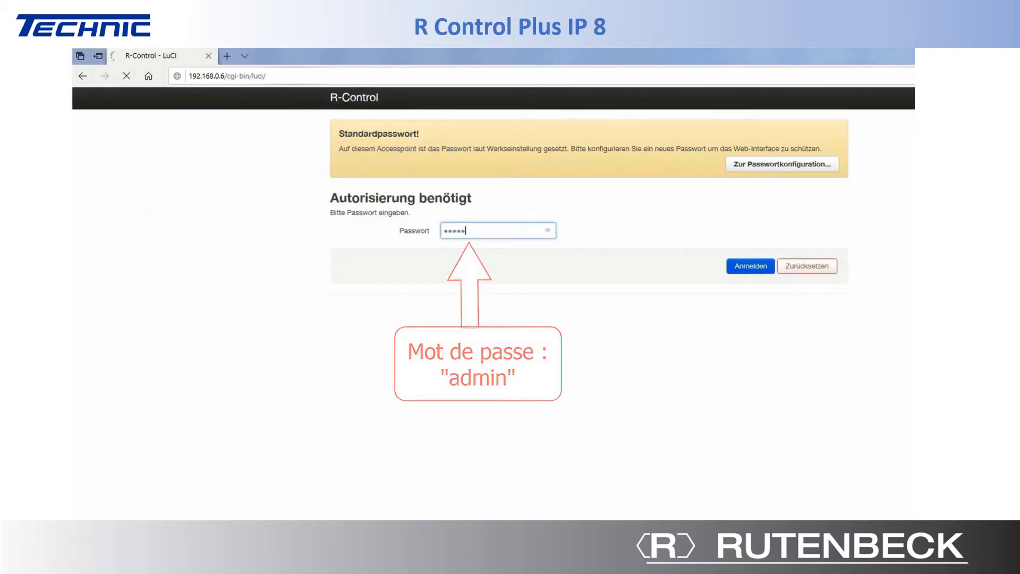
key("Return")
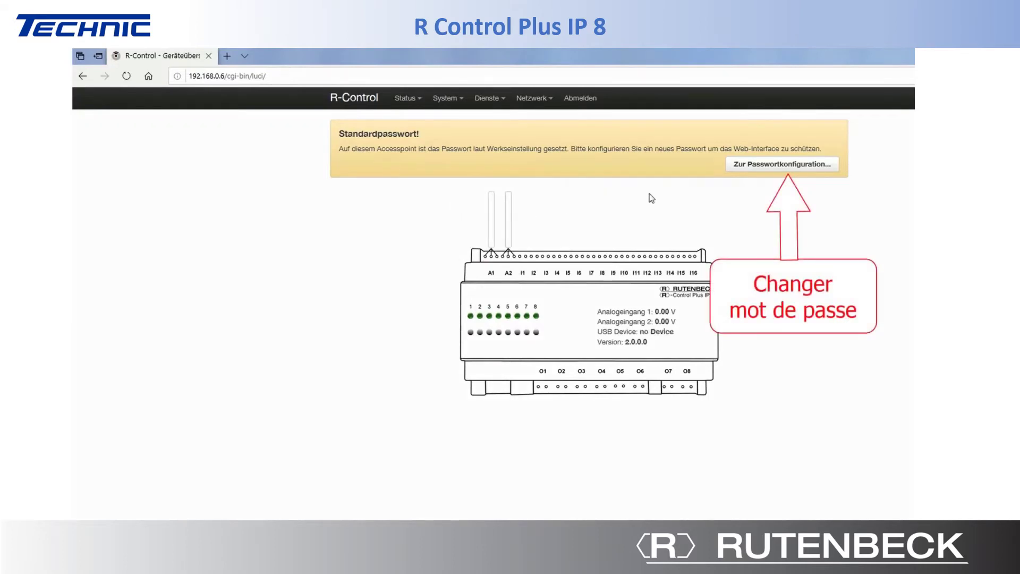
- Set a new administrator login password, enter it again to confirm, and save it
left_click(755, 166)
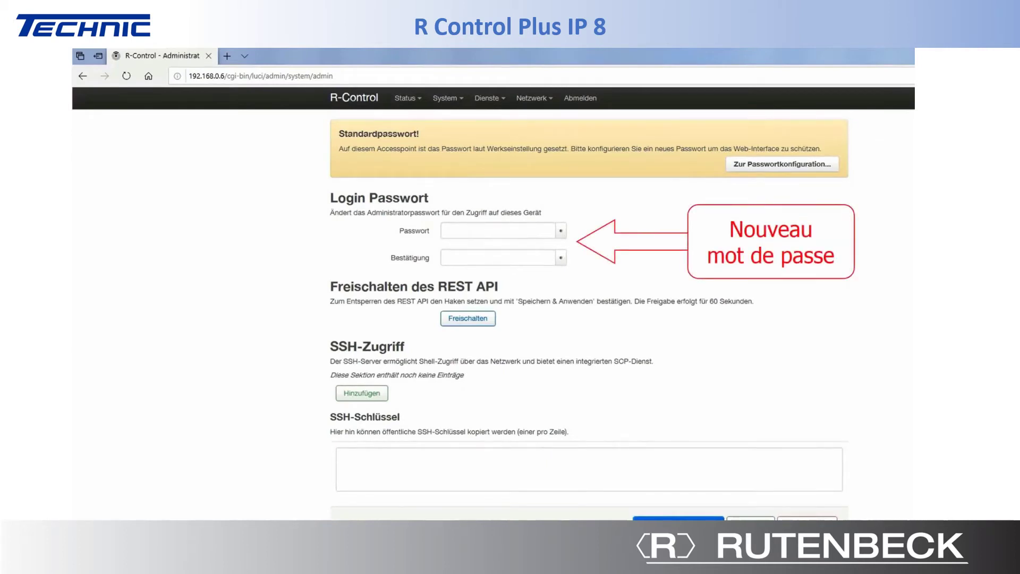
left_click(448, 230)
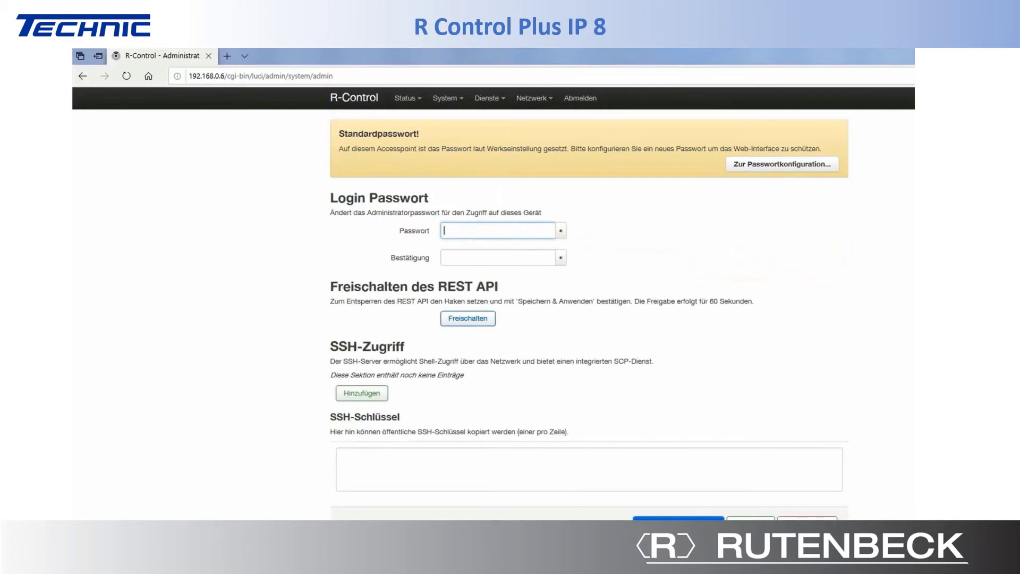
type("******")
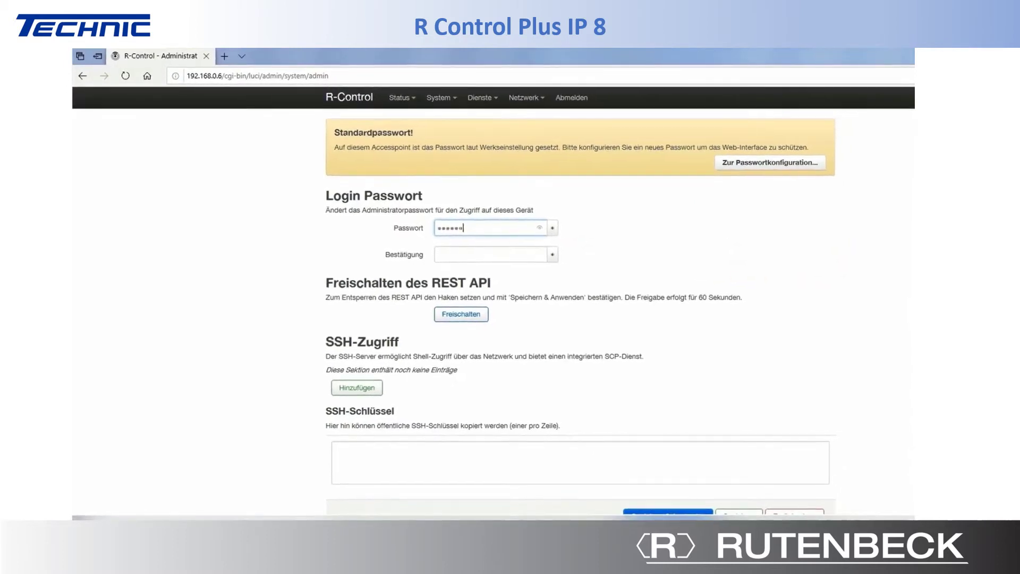
type("**")
key("Tab")
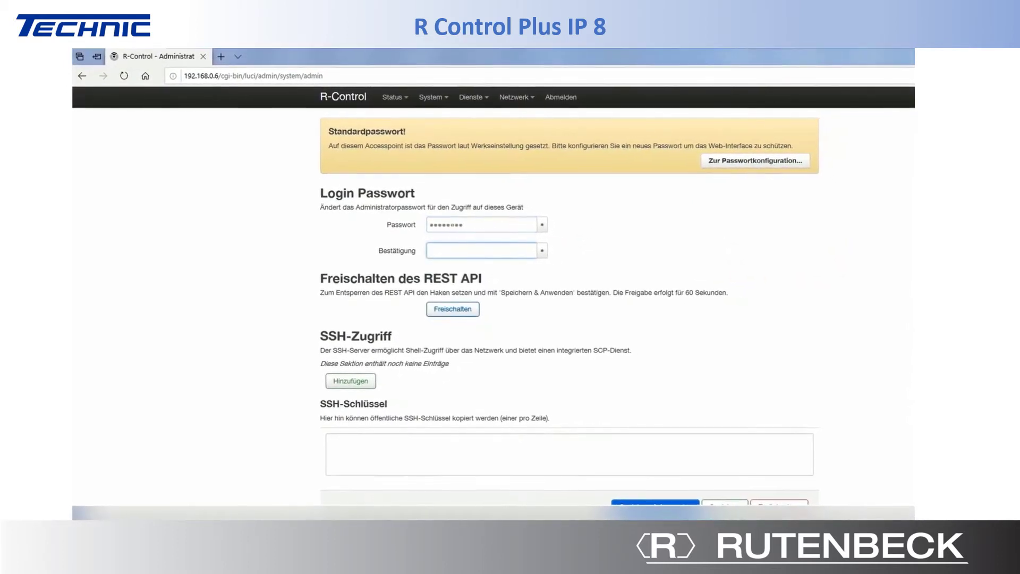
type("******")
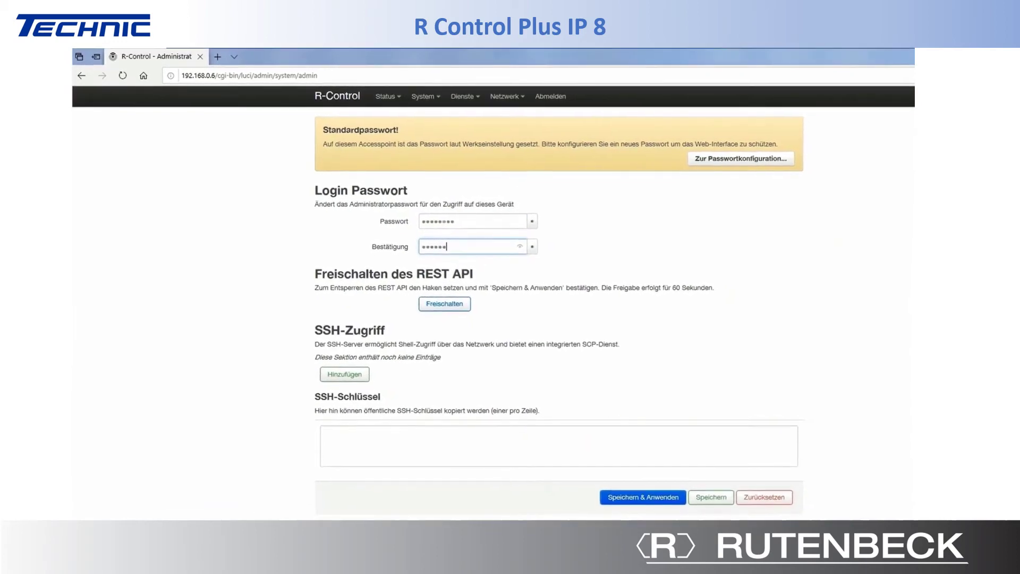
type("**")
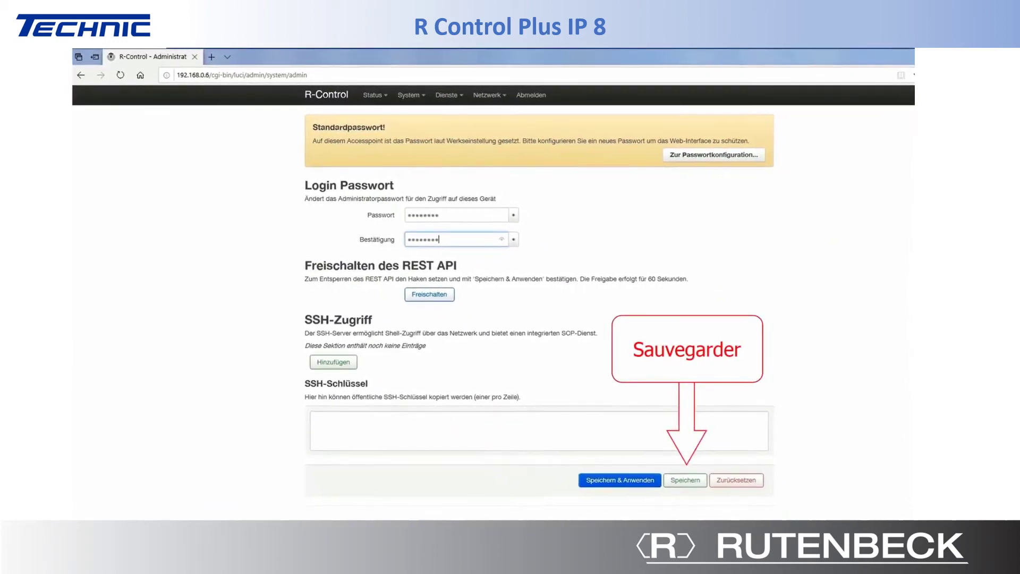
left_click(680, 480)
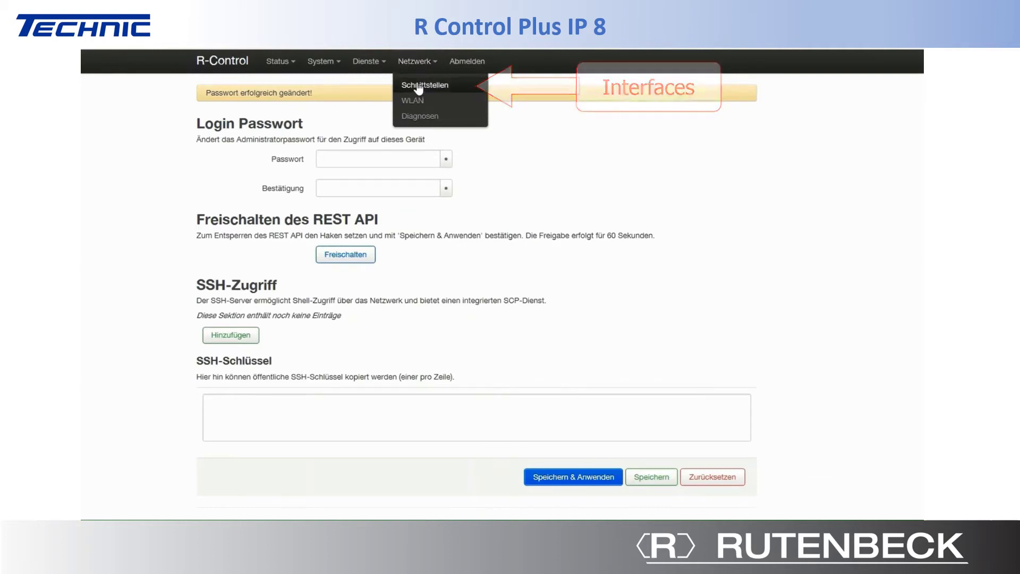
- Show the Netzwerk > Schnittstellen page listing the RELAYBRIDGE, LAN and WAN interfaces
left_click(418, 87)
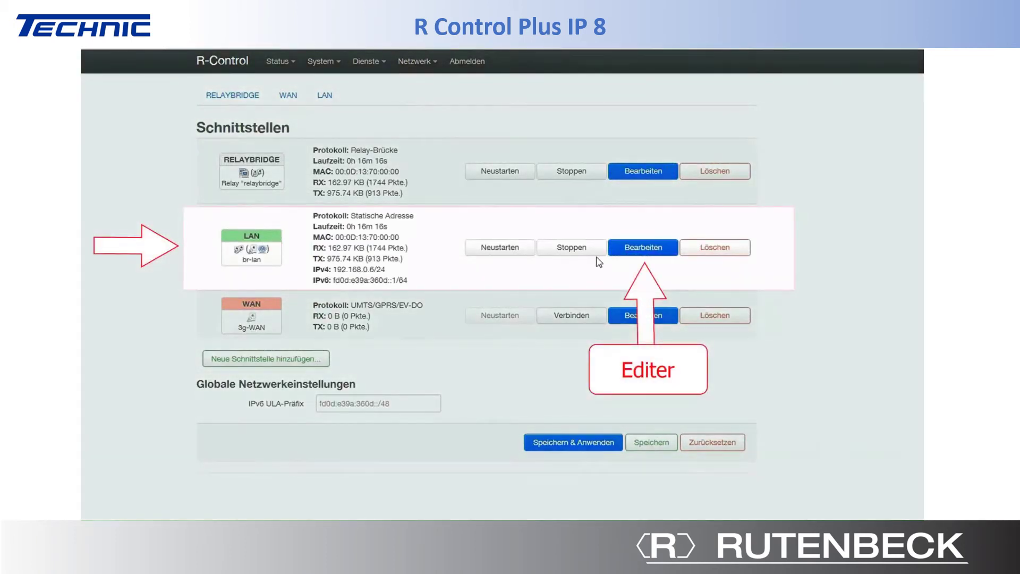
- Set the LAN interface to IPv4 address 192.168.2.6 with gateway 192.168.2.1 and save
left_click(637, 250)
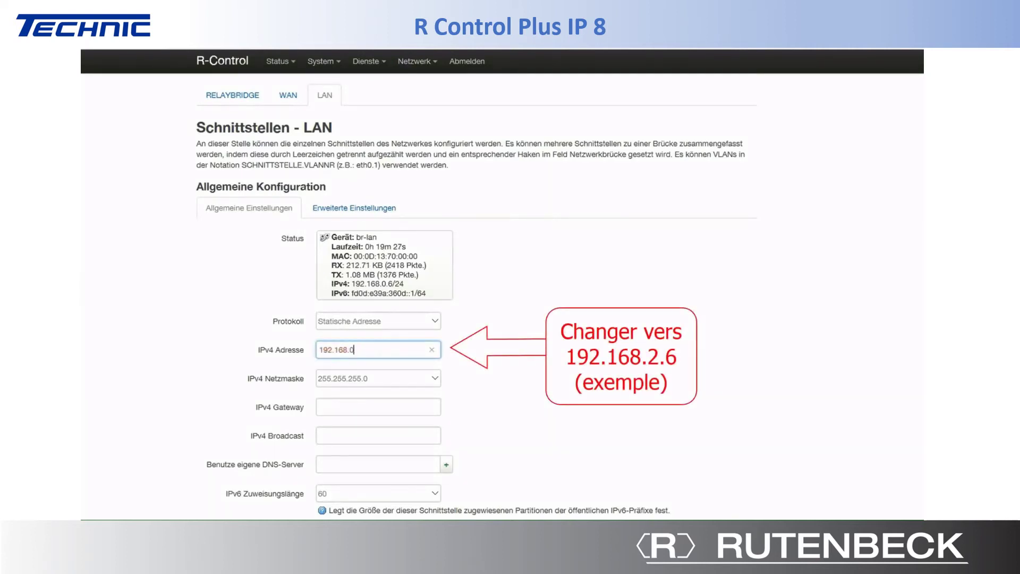
type(".6")
key("Tab")
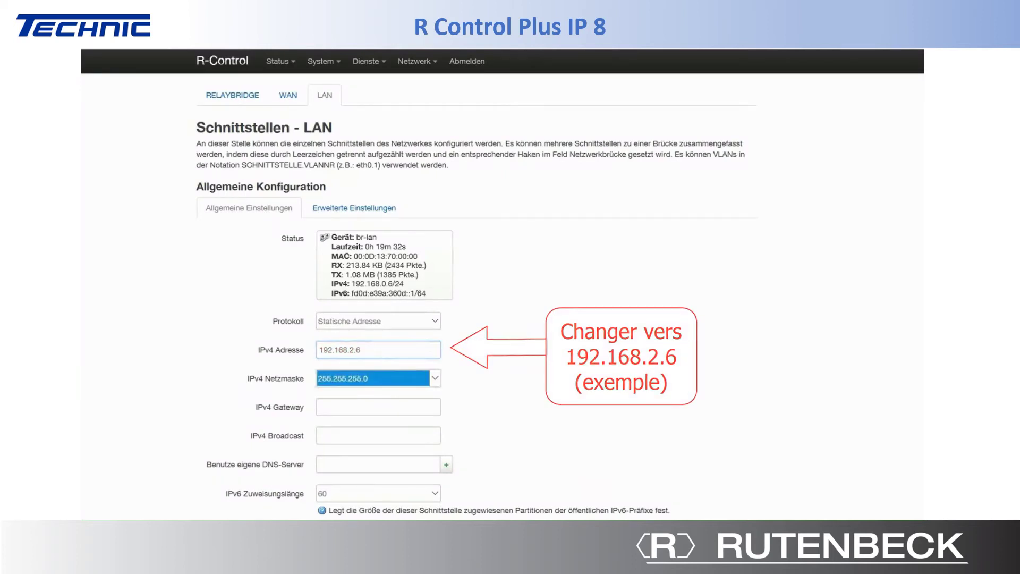
key("Tab")
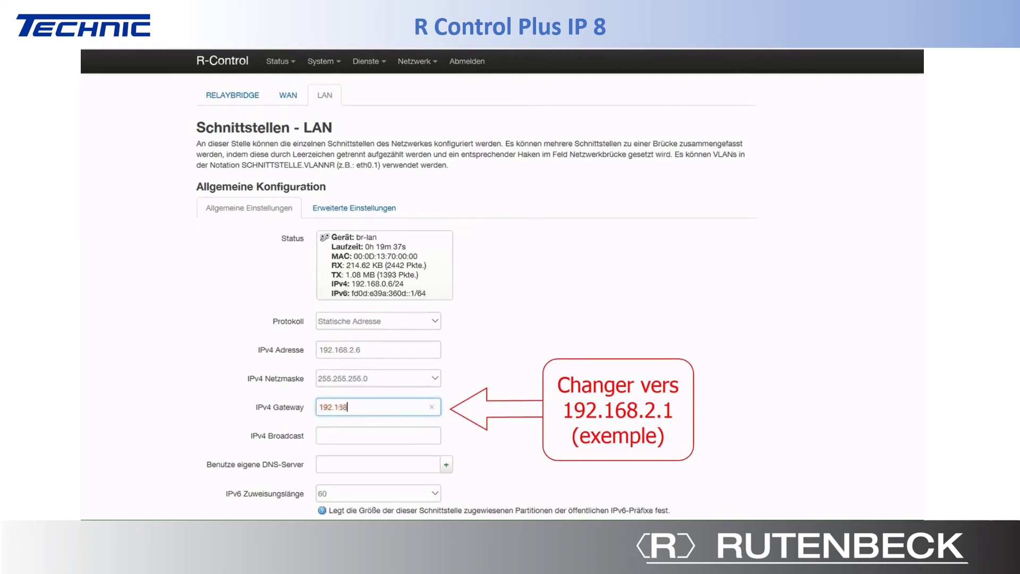
type("192.168.2.1")
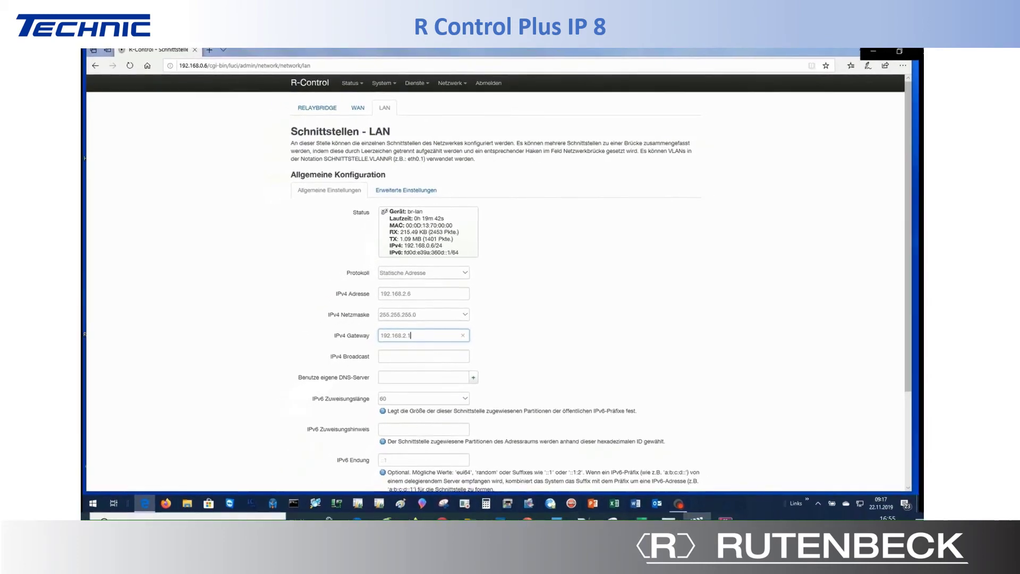
scroll(576, 311, "down", 3)
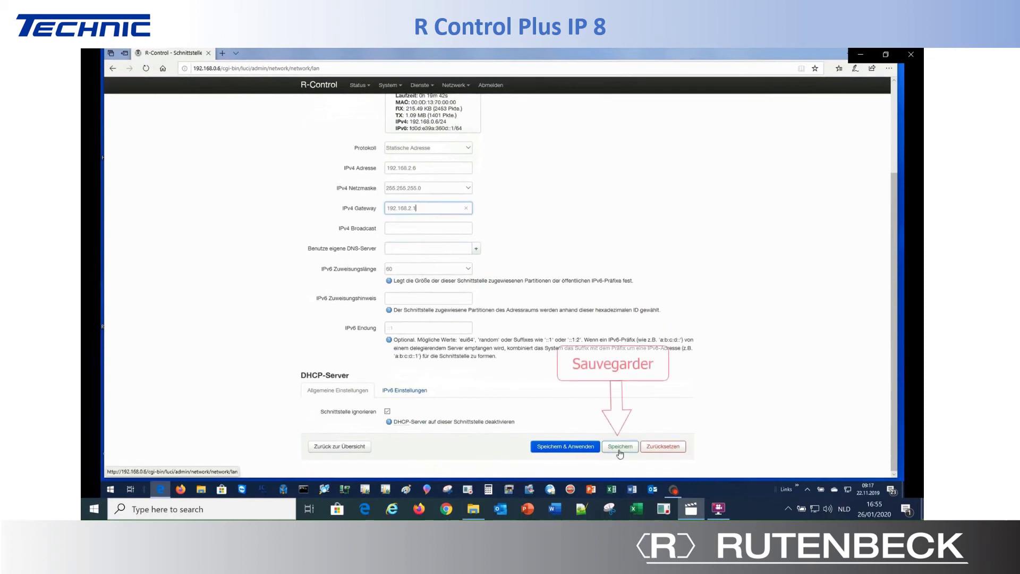
left_click(620, 447)
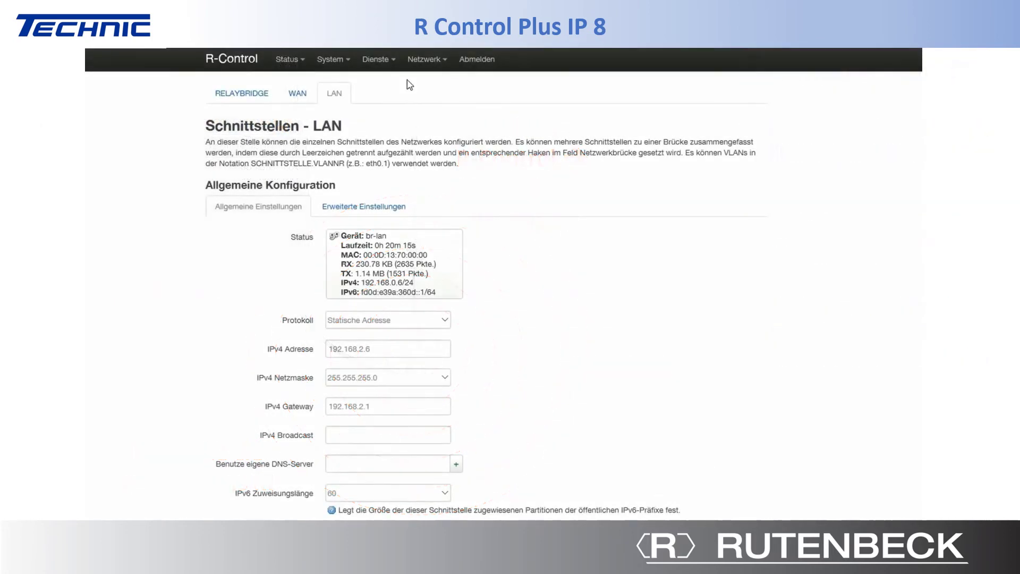
- Reveal the Netzwerk menu with its Schnittstellen, WLAN and Diagnosen entries
mouse_move(420, 63)
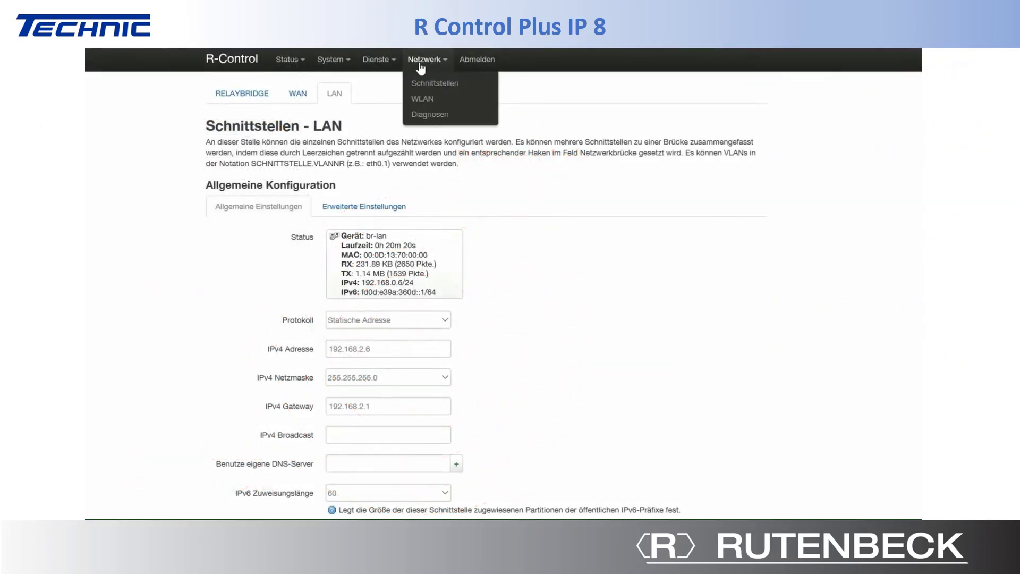
- Open the settings of the R-Control (wlan0) wireless network, showing its ESSID configuration
left_click(424, 101)
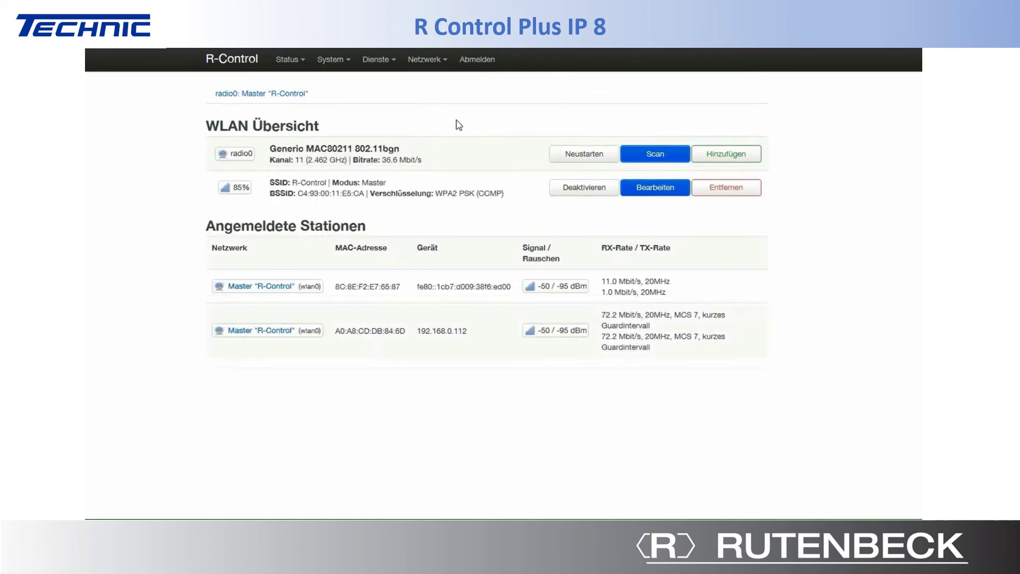
left_click(648, 193)
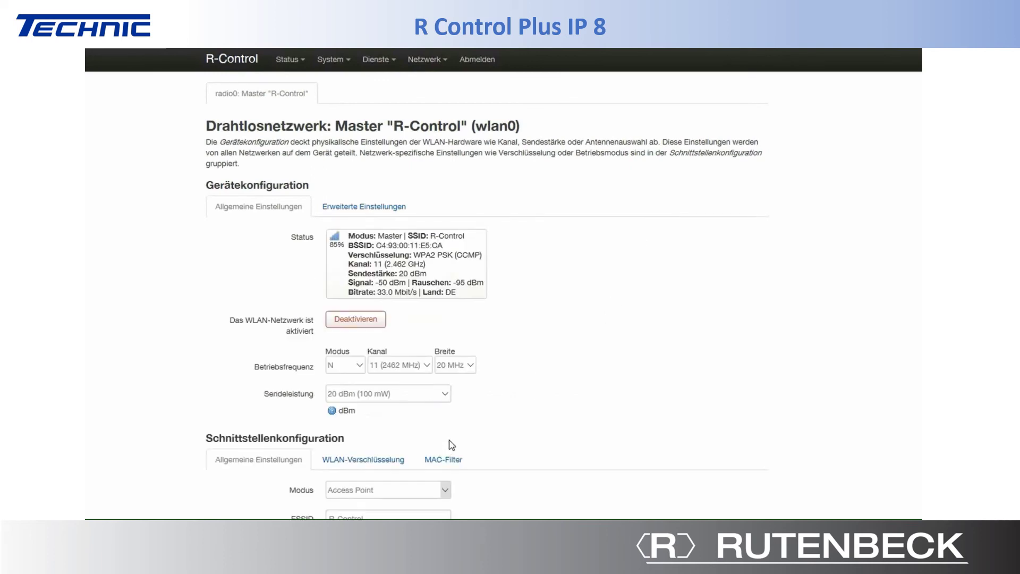
scroll(431, 459, "down", 1)
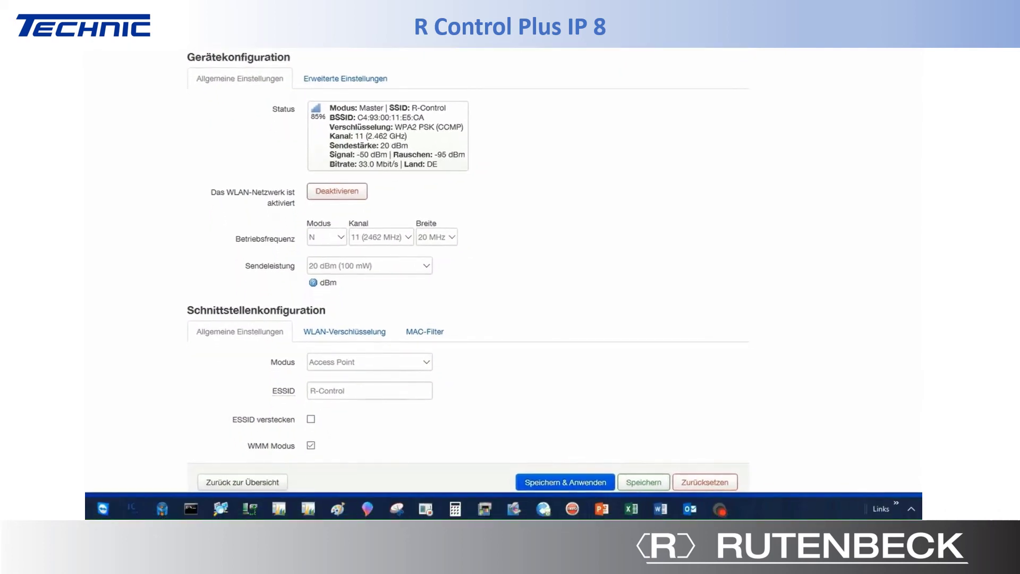
- Rename the wireless ESSID from R-Control to Kontrollraum and save it
left_click(344, 390)
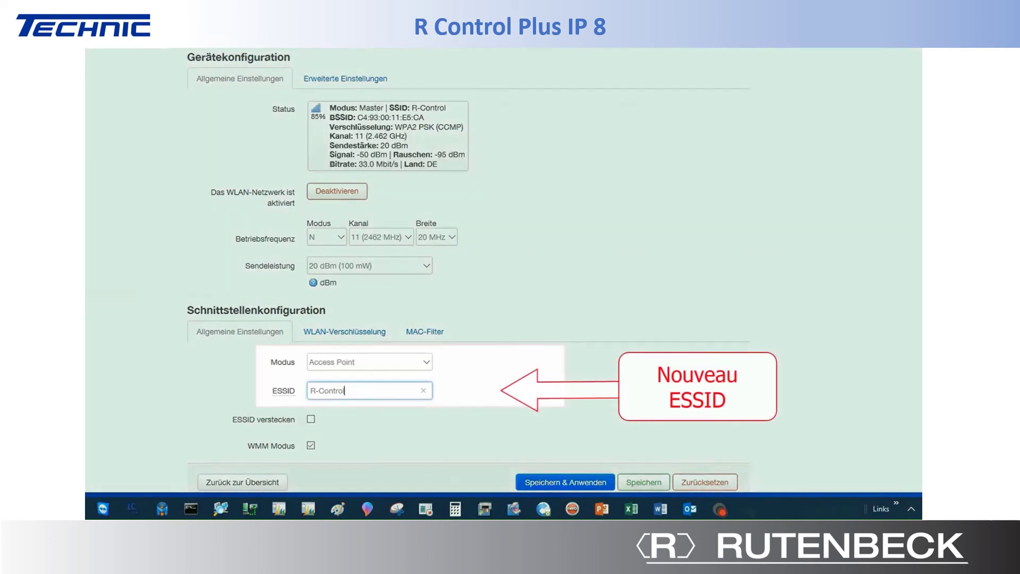
key("BackSpace")
key("BackSpace")
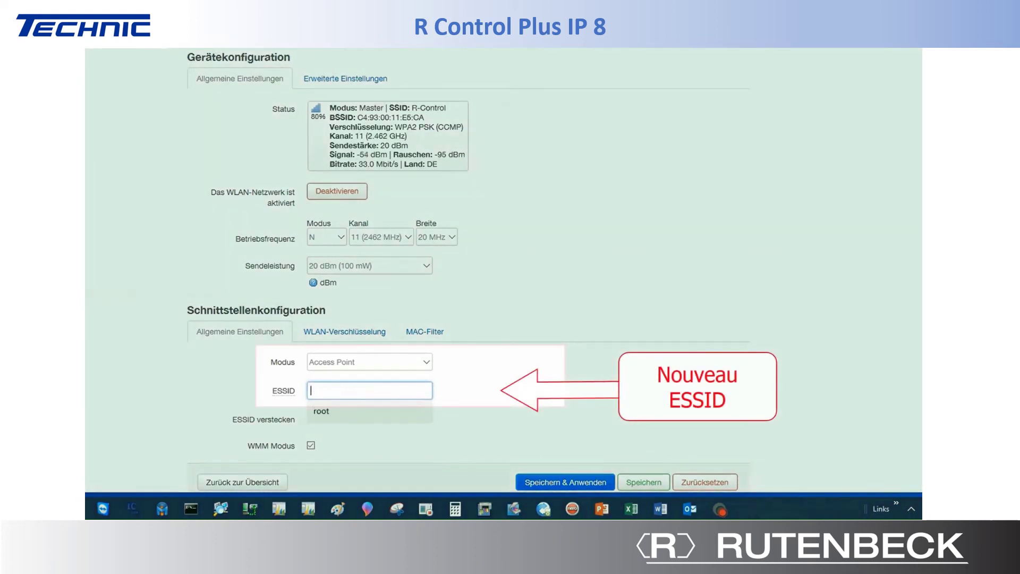
type("Kontrollr")
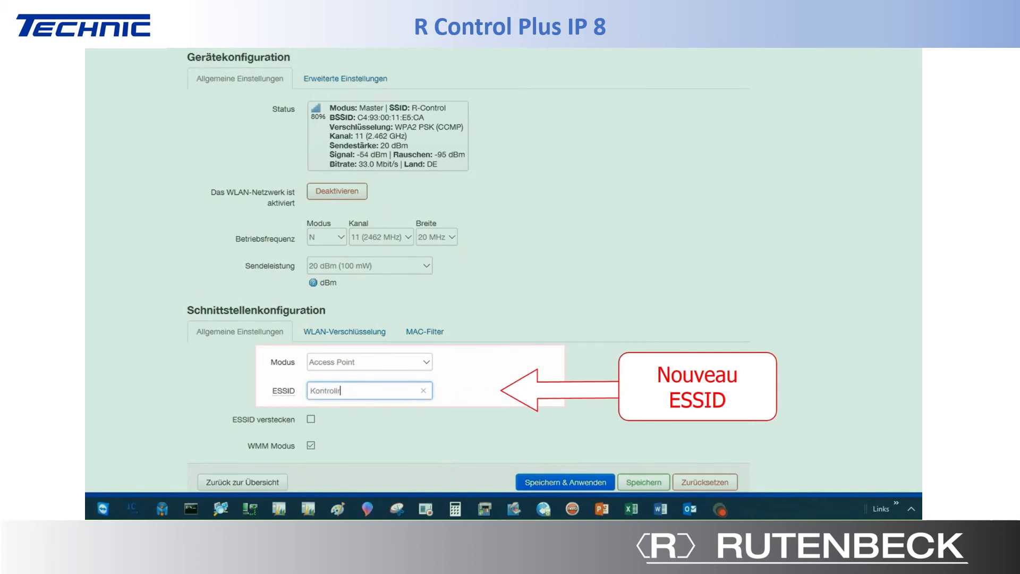
type("aum")
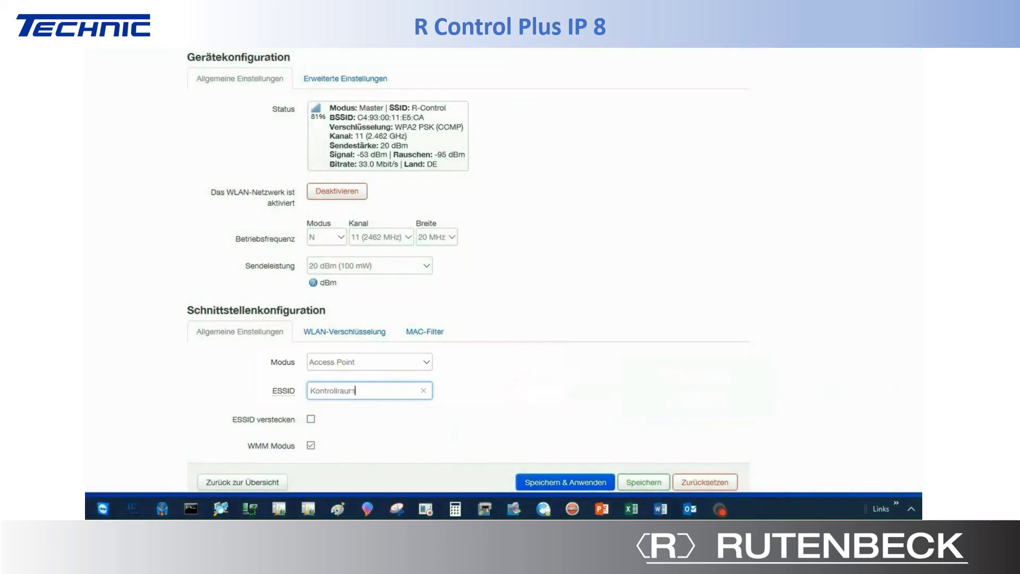
left_click(628, 484)
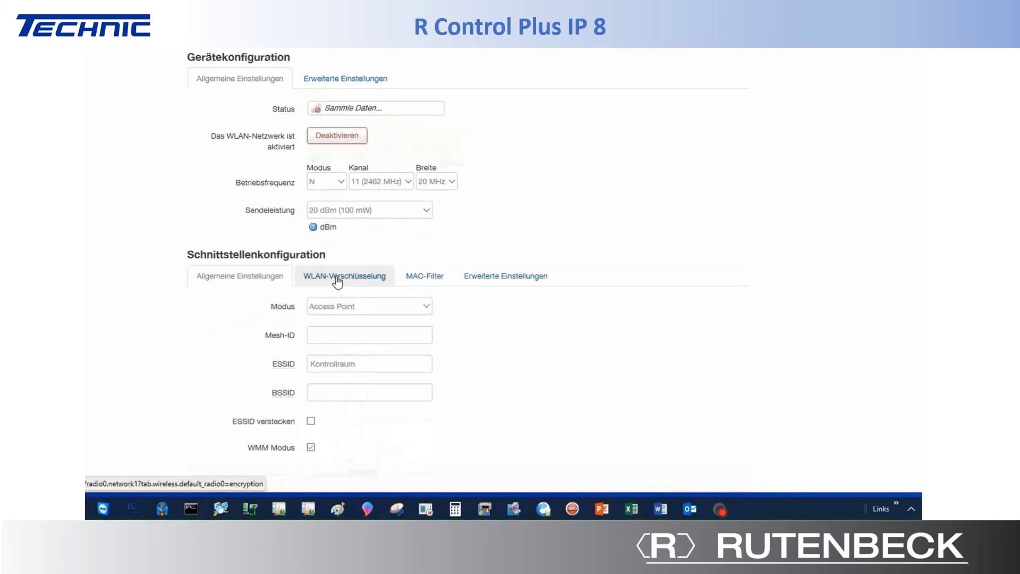
- Replace the WPA2-PSK Schlüssel on the WLAN-Verschlüsselung tab with a new network key
left_click(339, 283)
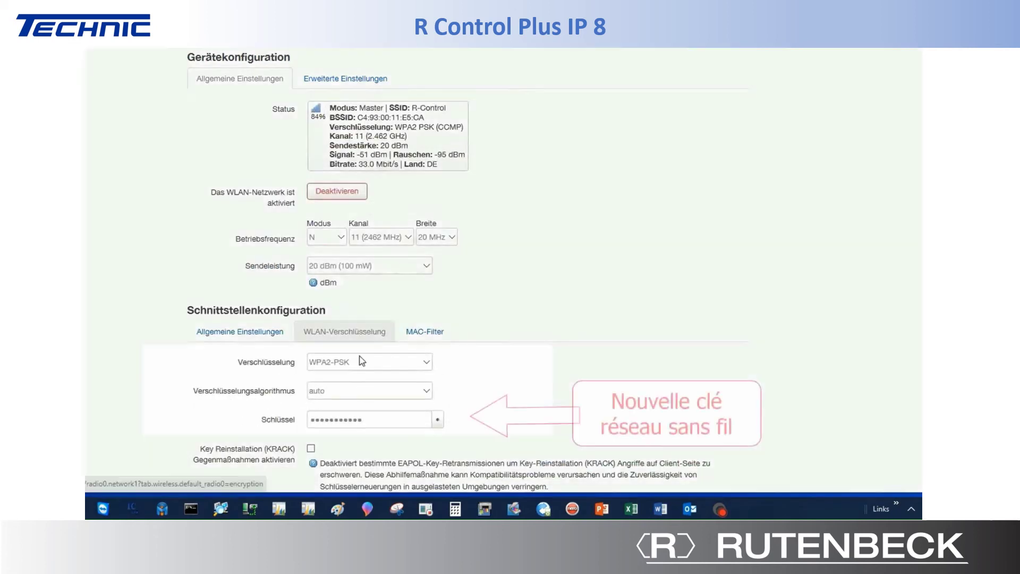
left_click_drag(376, 419, 311, 419)
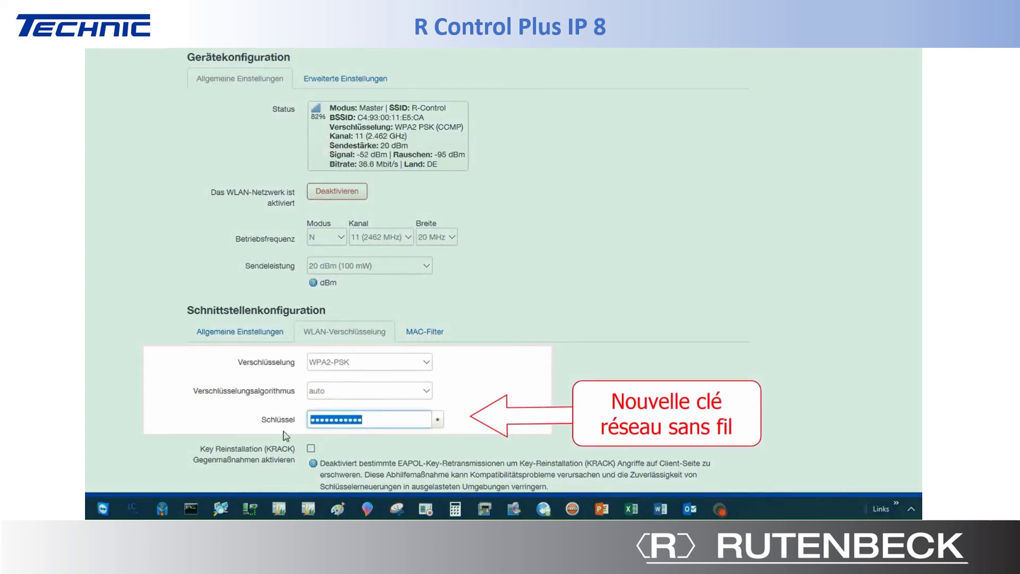
type("a")
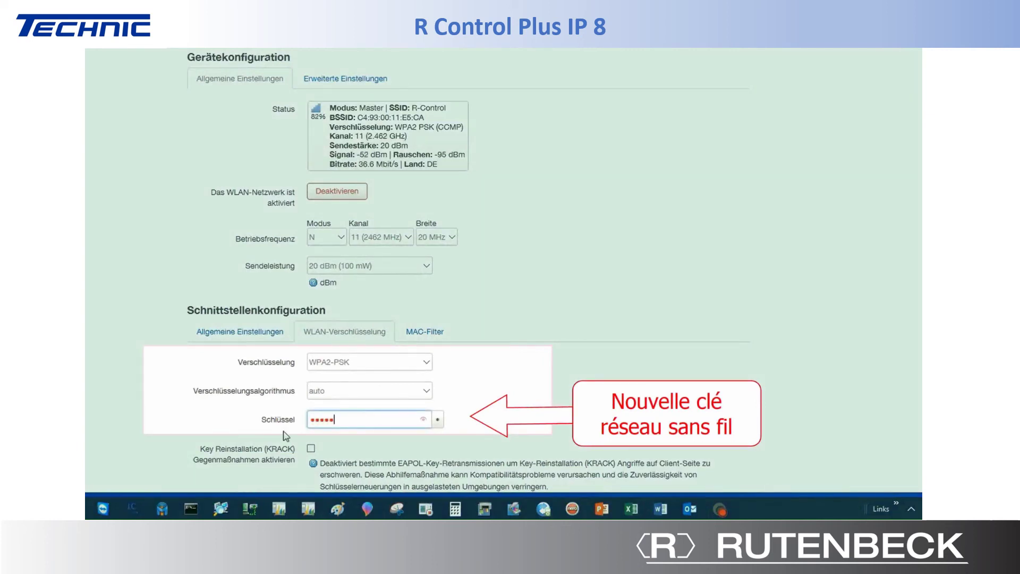
type("bcdefgh")
scroll(613, 360, "down", 2)
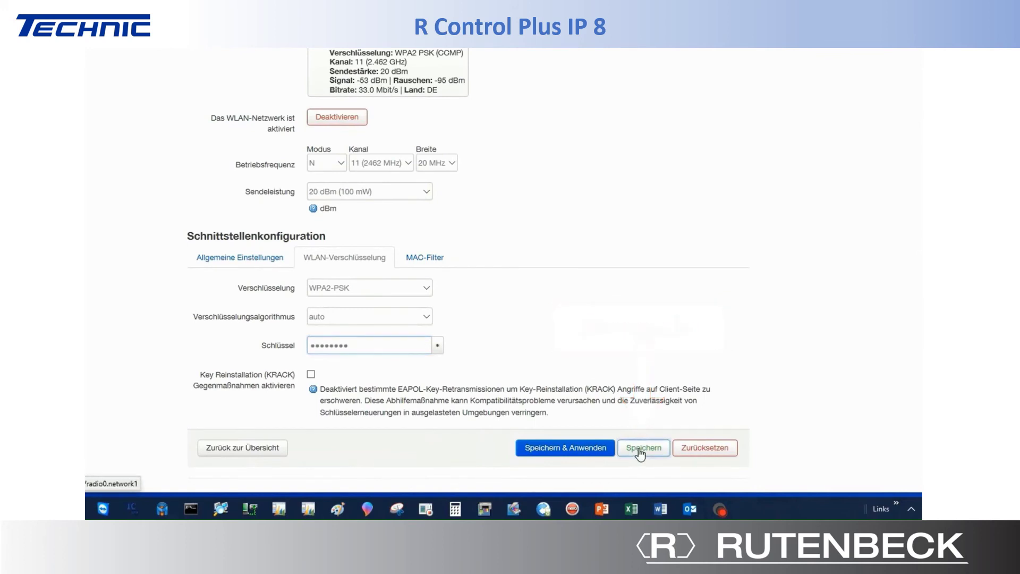
- Save the new key, answer Nie to Edge's password prompt, and apply all pending changes
left_click(638, 448)
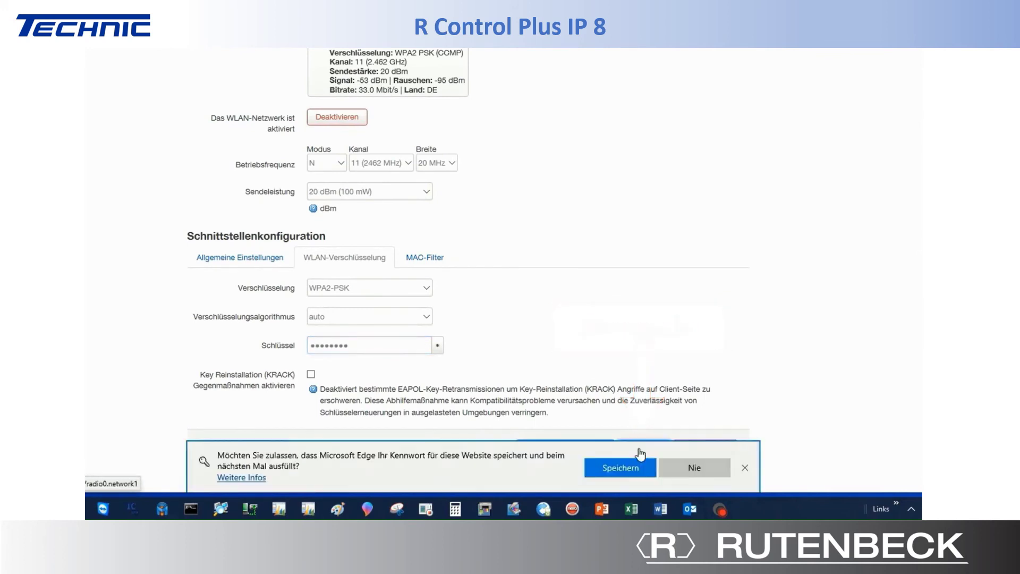
left_click(674, 470)
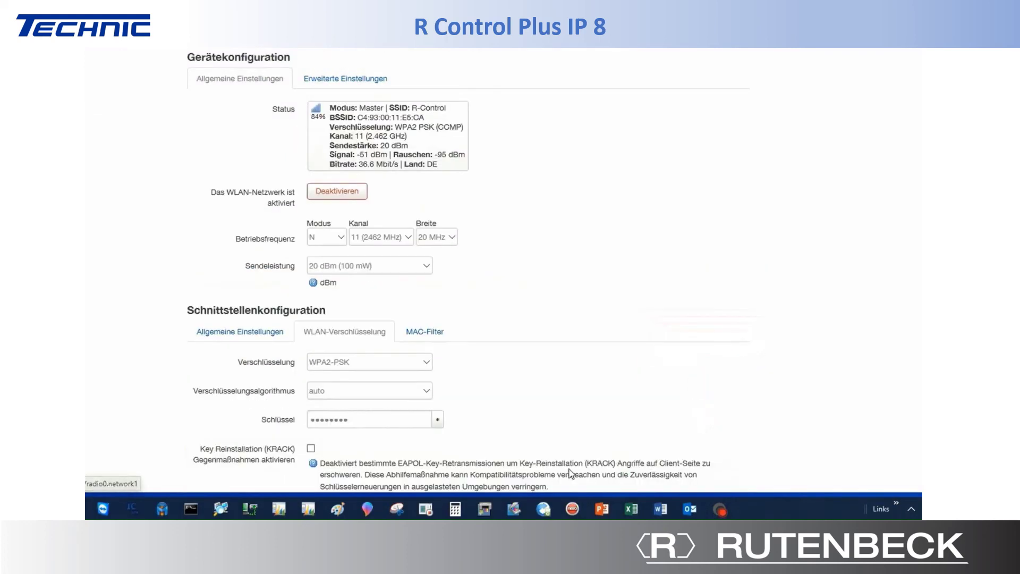
scroll(570, 410, "down", 2)
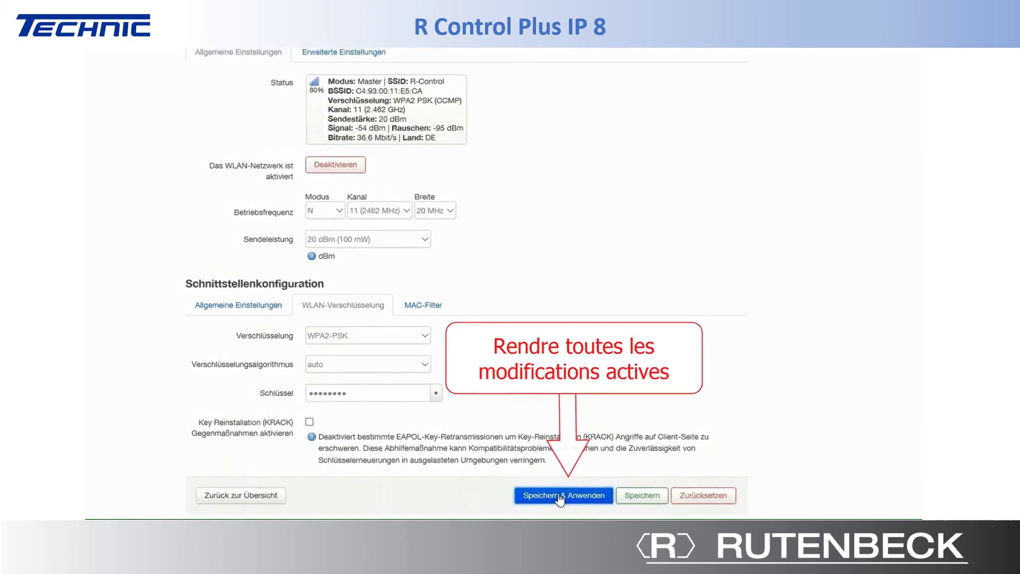
left_click(560, 484)
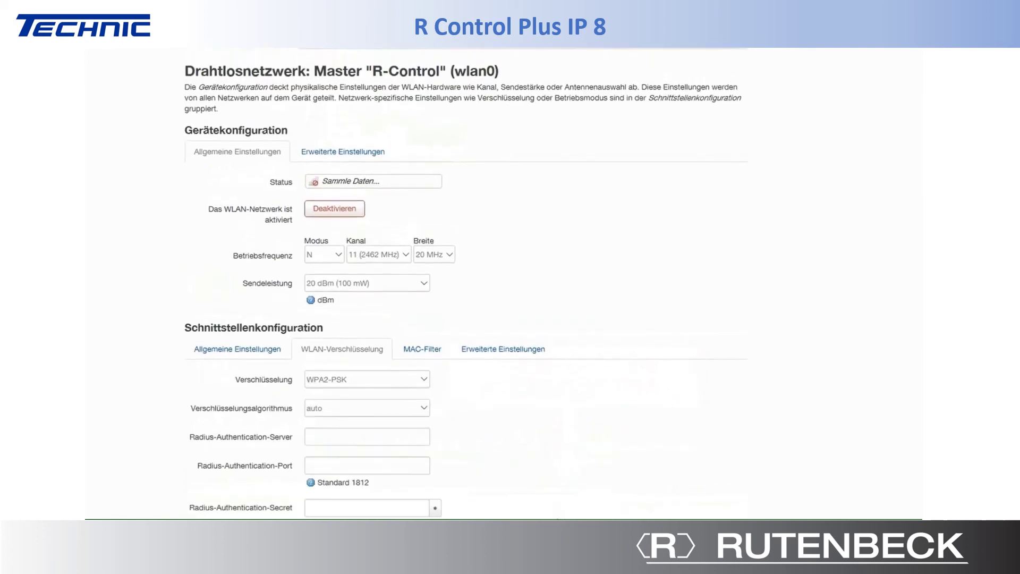